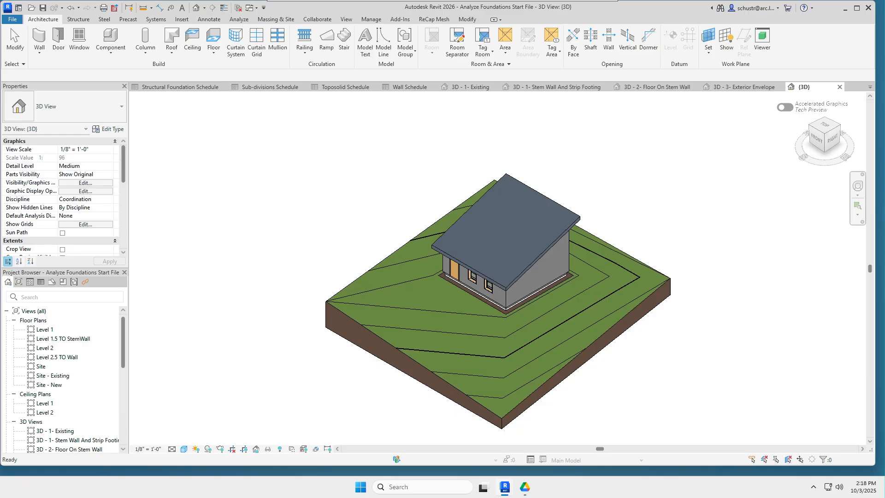
Examine the base of the house at its front corner in the {3D} view, where the stem wall meets the ground
left_click(541, 277)
key("ctrl")
key("ctrl")
key("ctrl")
scroll(525, 334, "up", 2)
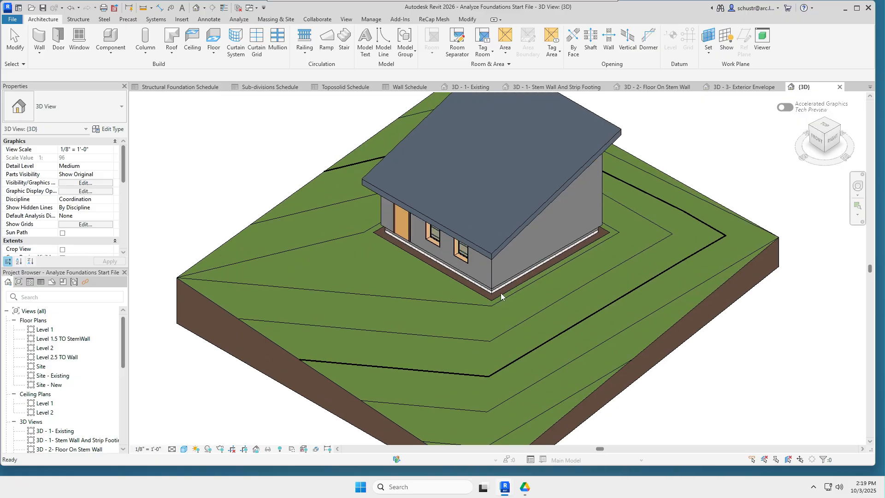
scroll(501, 295, "up", 2)
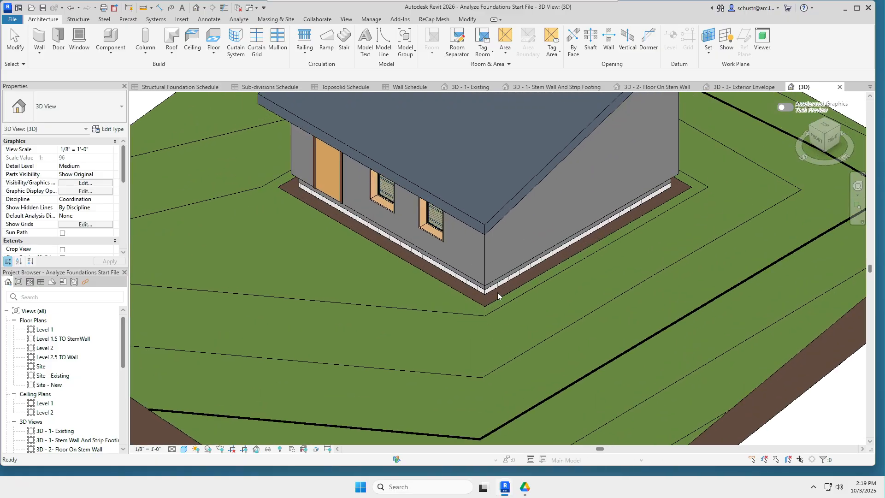
left_click(497, 292)
left_click(496, 286)
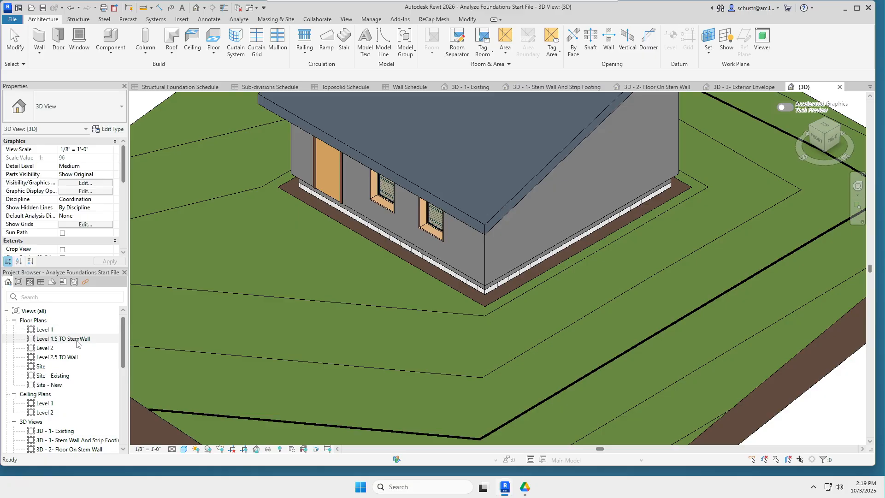
Review the floor plans listed in the project and open the 3D - 1- Existing view of the original terrain
left_click(76, 341)
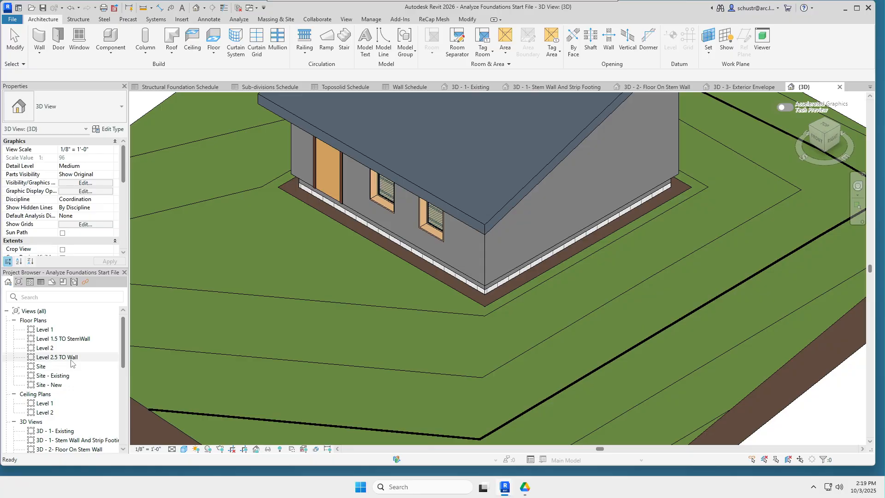
left_click(71, 361)
left_click(63, 379)
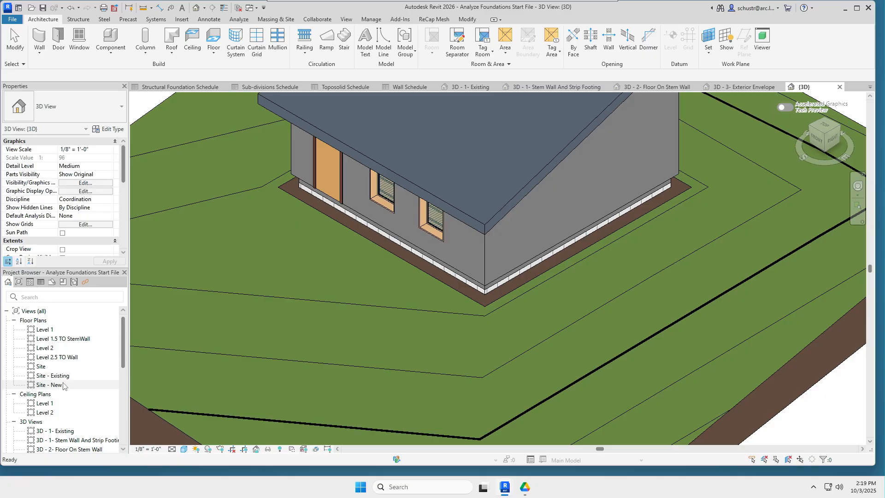
scroll(123, 384, "down", 2)
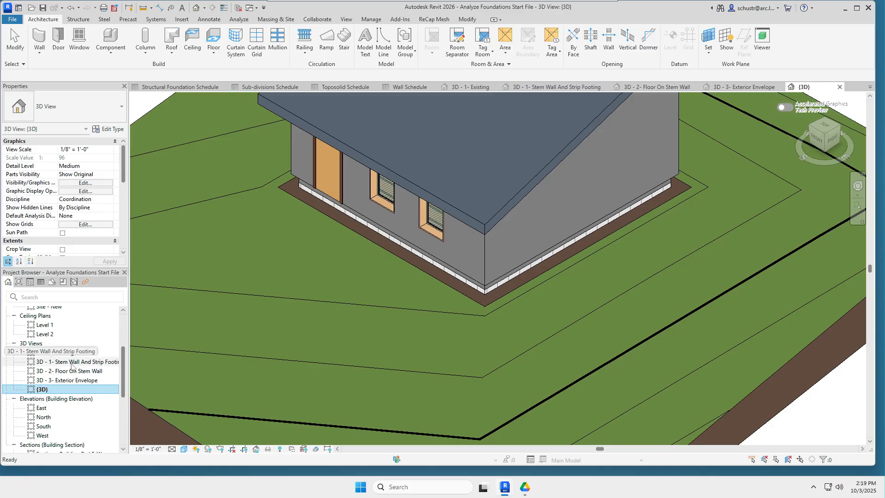
double_click(67, 353)
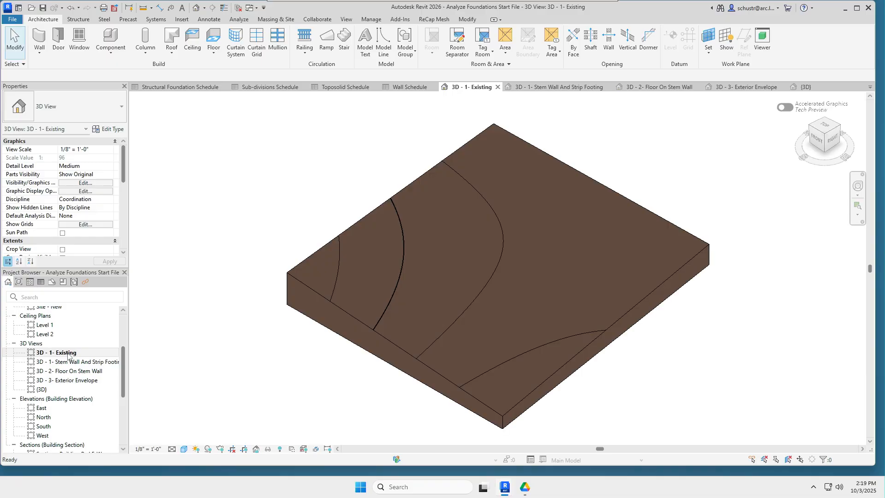
Open the 3D - 1- Stem Wall And Strip Footing view and examine the foundation corners beneath the floor joists
double_click(87, 362)
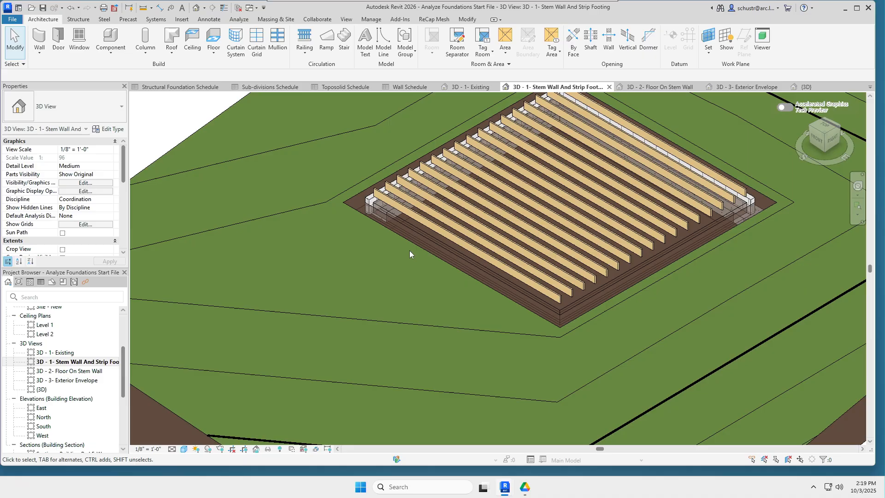
scroll(408, 242, "up", 3)
middle_click_drag(408, 242, 399, 285)
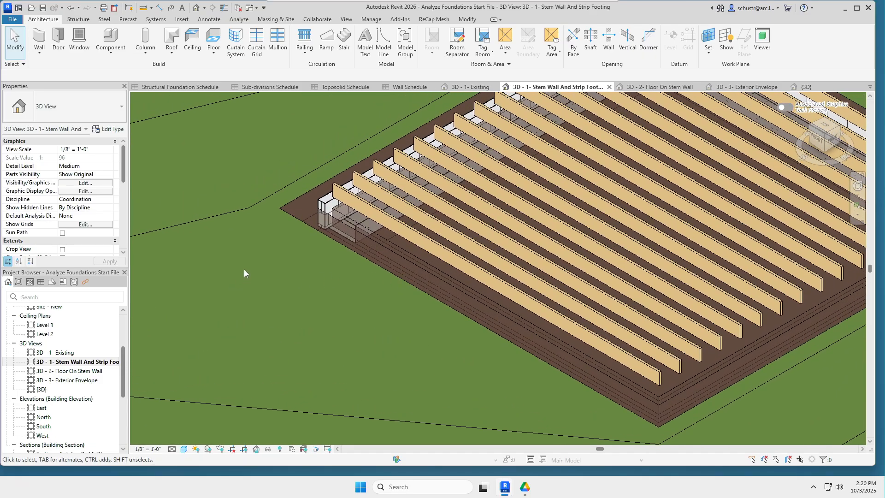
scroll(283, 258, "down", 2)
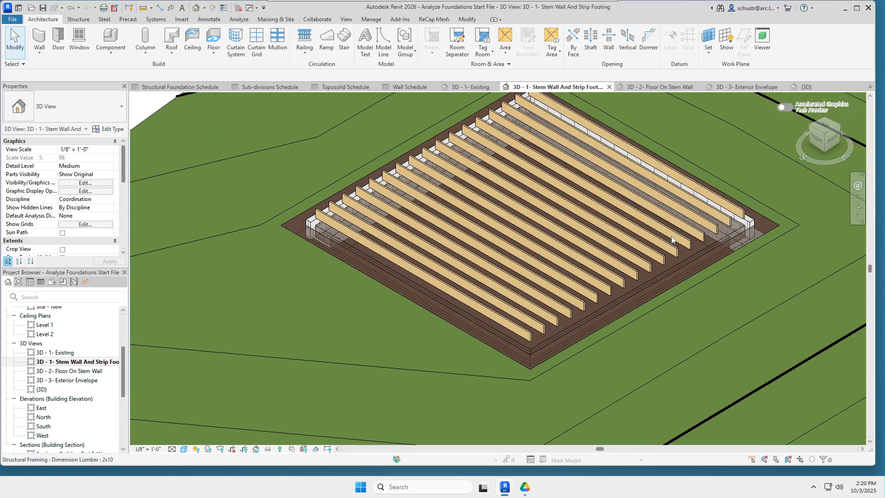
scroll(795, 233, "up", 1)
scroll(795, 232, "up", 1)
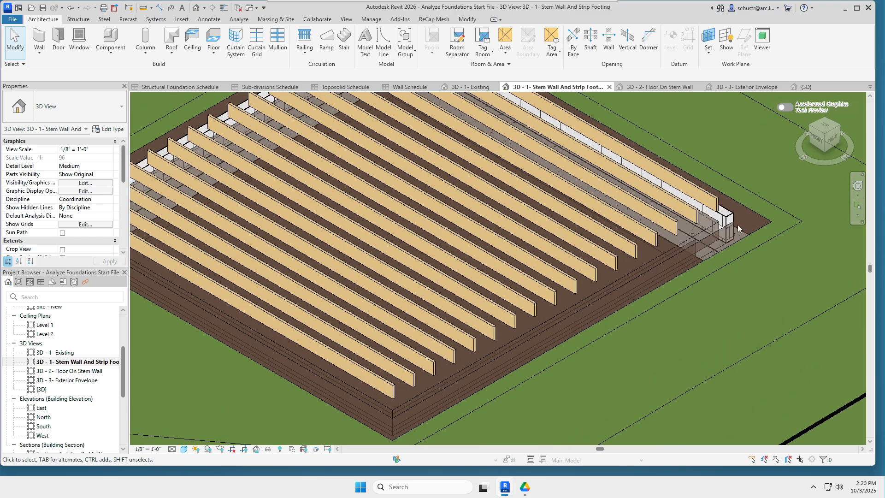
left_click(728, 216)
Open the 3D - 2- Floor On Stem Wall and 3D - 3- Exterior Envelope views and inspect the stem wall below the door
double_click(73, 371)
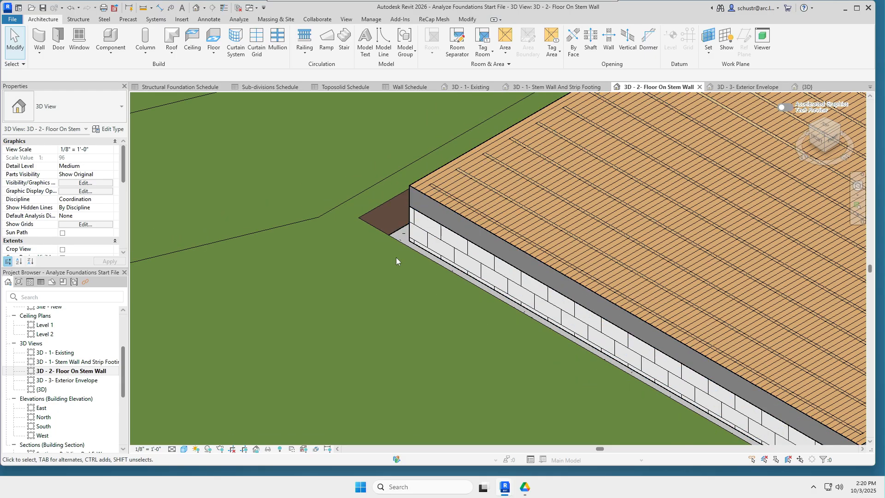
double_click(78, 381)
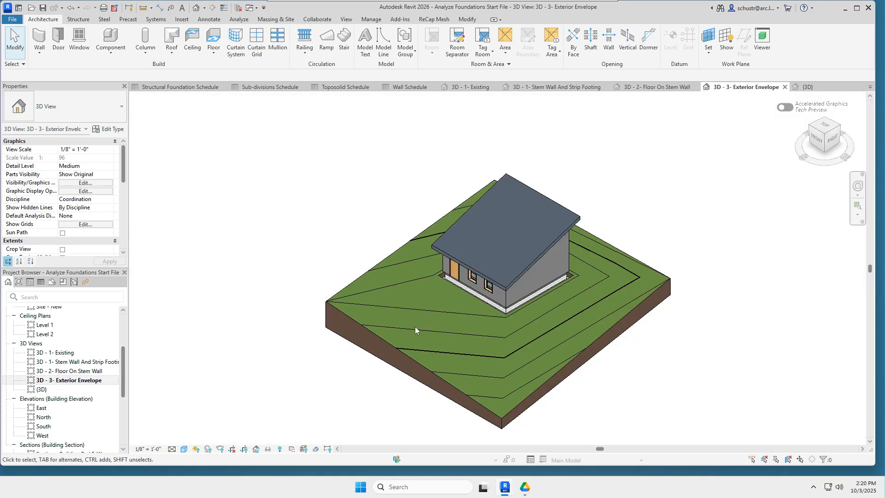
scroll(471, 290, "up", 9)
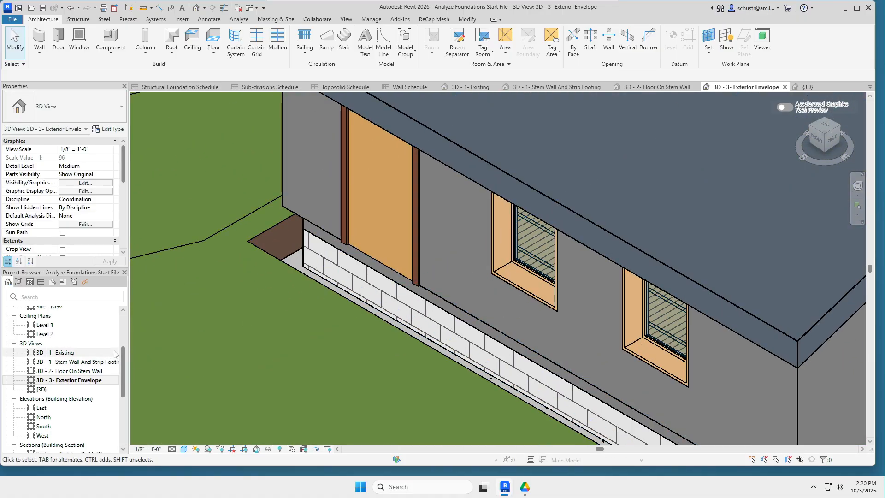
Open the Building Pad E-W and N-S sections and examine the stem walls, strip footings and floor framing
left_click(69, 380)
scroll(60, 385, "down", 2)
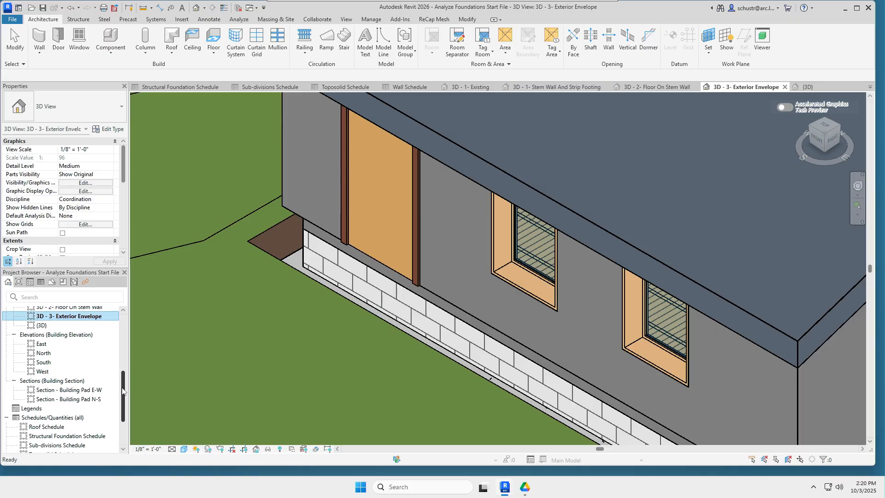
double_click(58, 392)
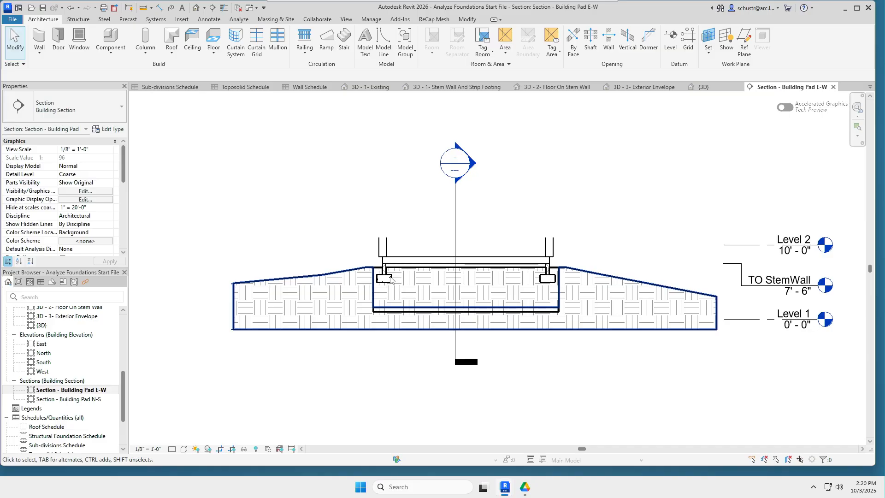
scroll(390, 279, "up", 3)
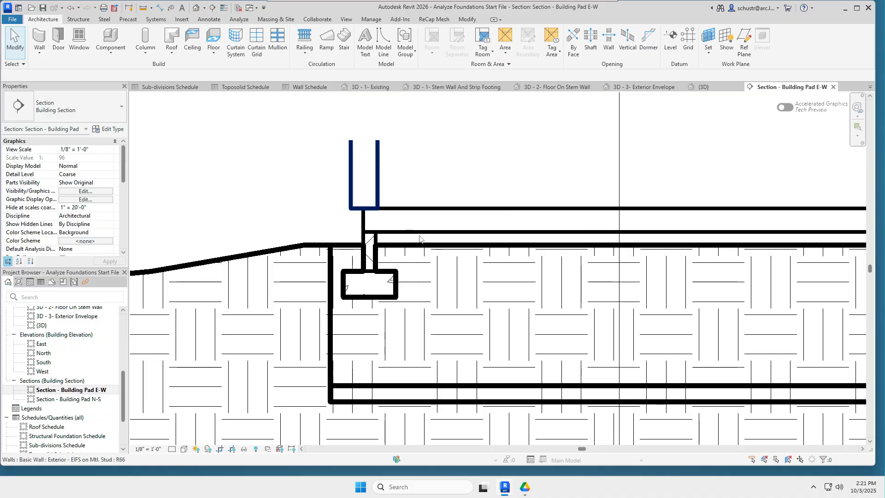
scroll(378, 199, "down", 2)
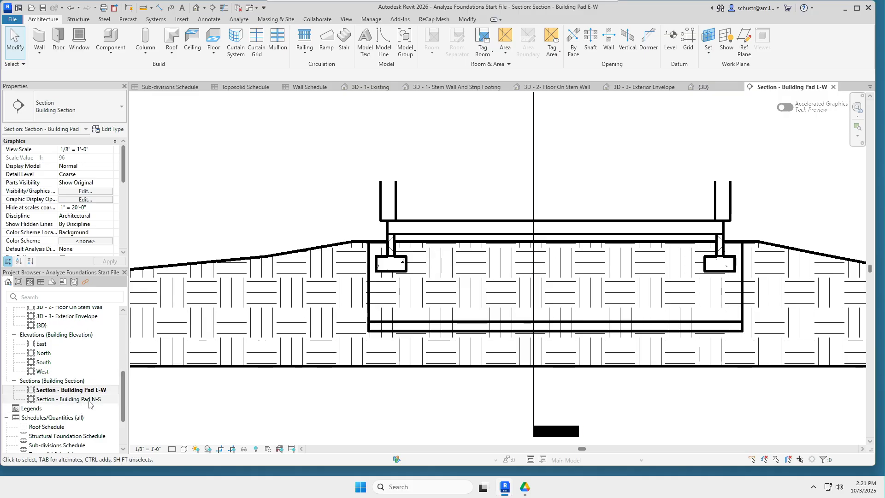
double_click(90, 400)
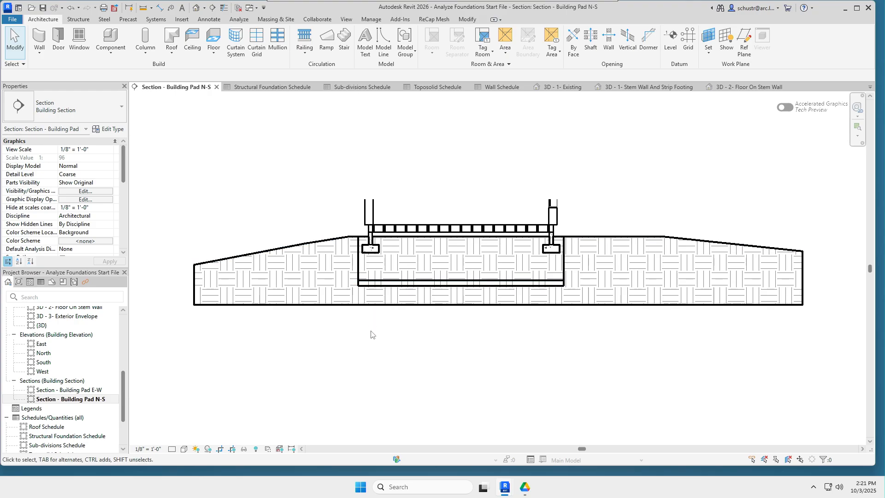
scroll(361, 254, "up", 2)
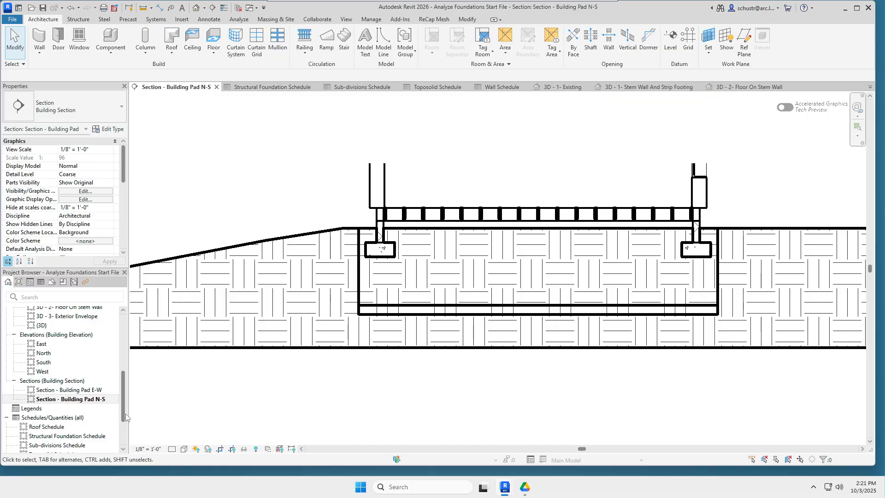
Open the Structural Foundation Schedule and read the length, area, width and volume of the bearing footings
left_click_drag(125, 414, 124, 441)
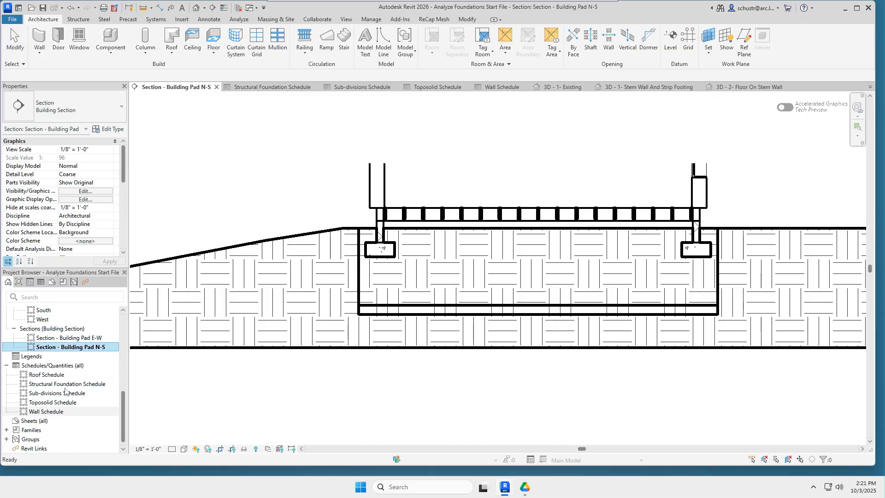
left_click(86, 385)
key("Return")
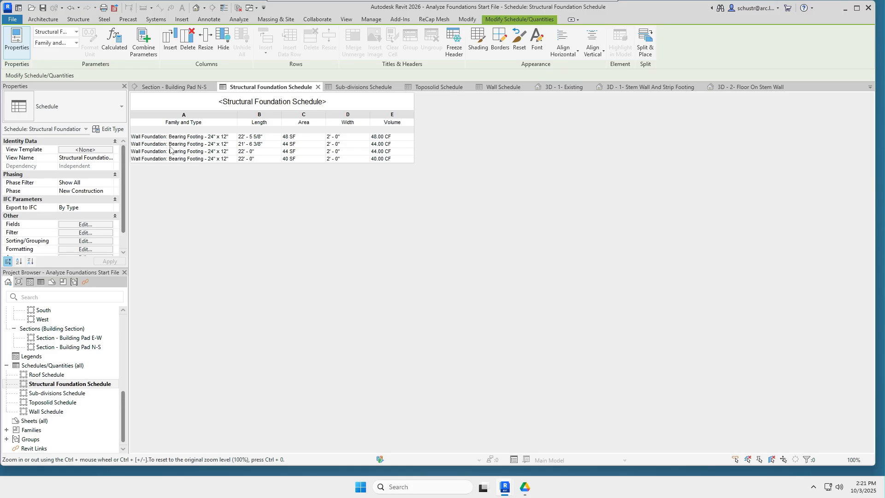
scroll(182, 158, "up", 2, "ctrl")
scroll(181, 159, "up", 2, "ctrl")
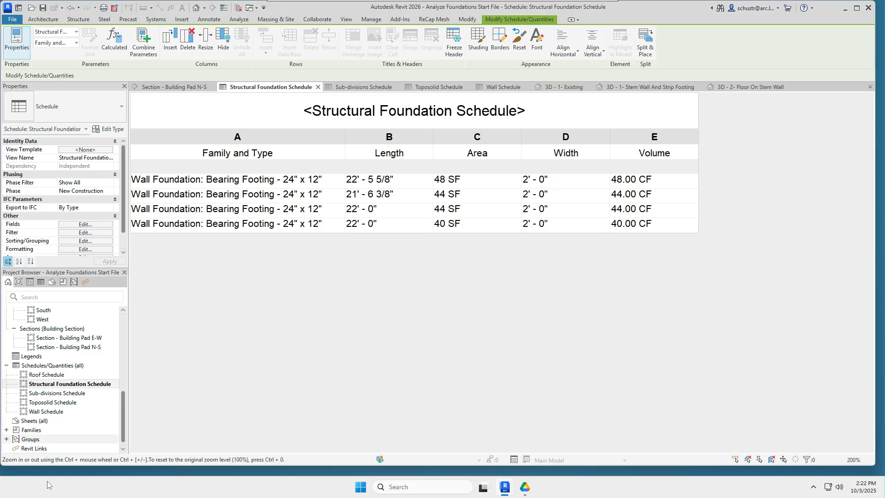
Open and review the Sub-divisions Schedule, the Toposolid Schedule and the Wall Schedule in turn
double_click(59, 393)
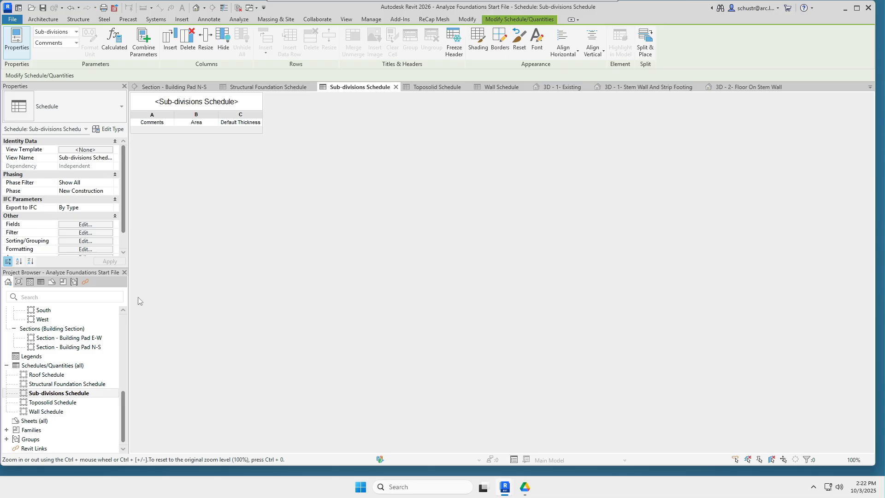
double_click(54, 402)
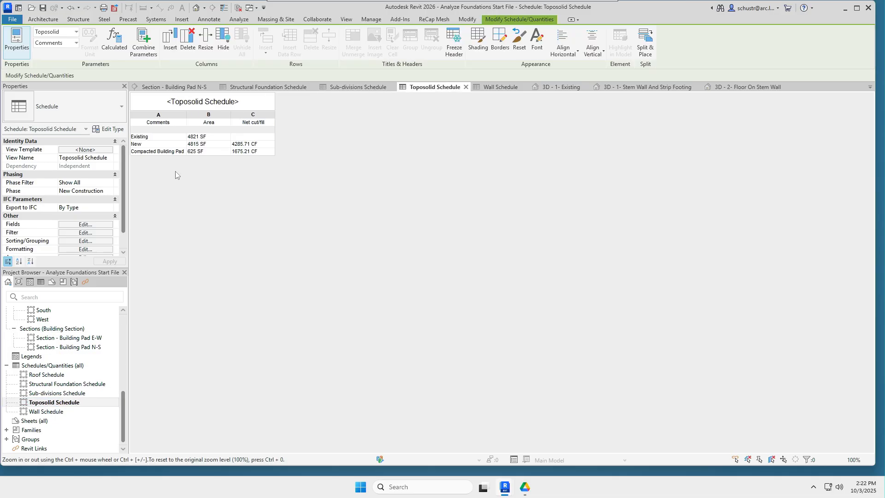
left_click(52, 412)
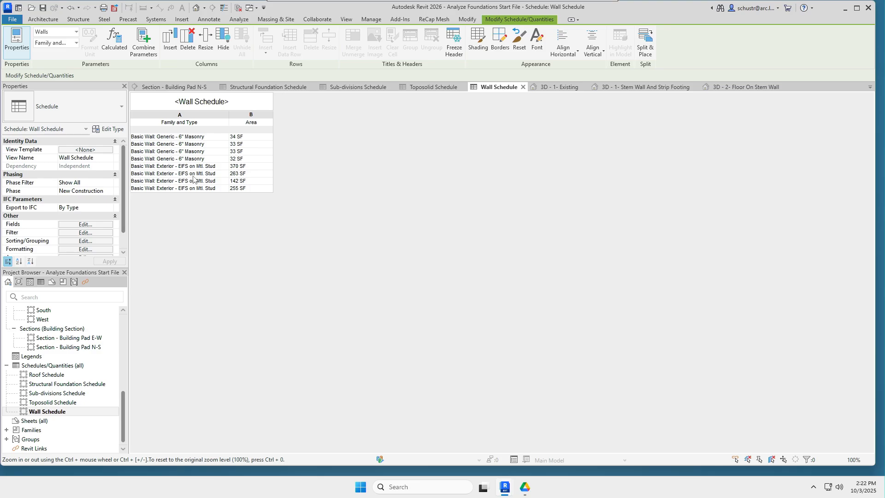
scroll(193, 179, "up", 8, "ctrl")
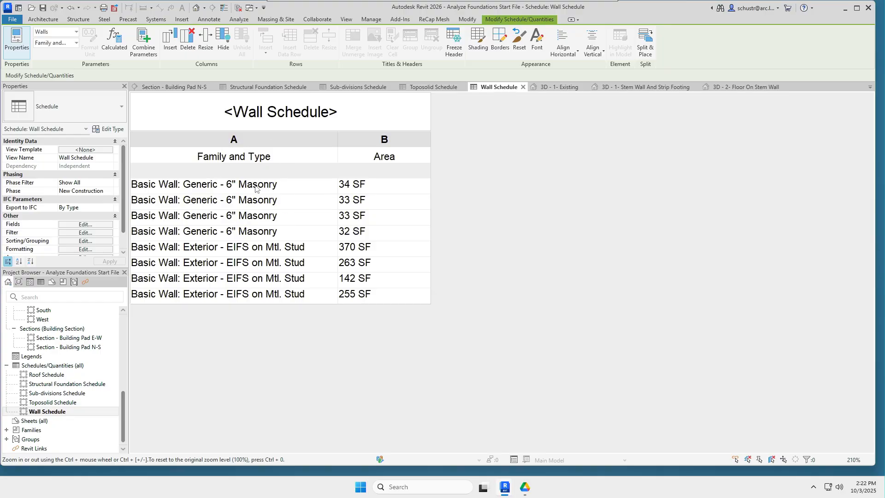
key("ctrl")
key("ctrl")
Return to the 3D - 2- Floor On Stem Wall view and examine the masonry stem wall around the floor
left_click_drag(124, 401, 125, 362)
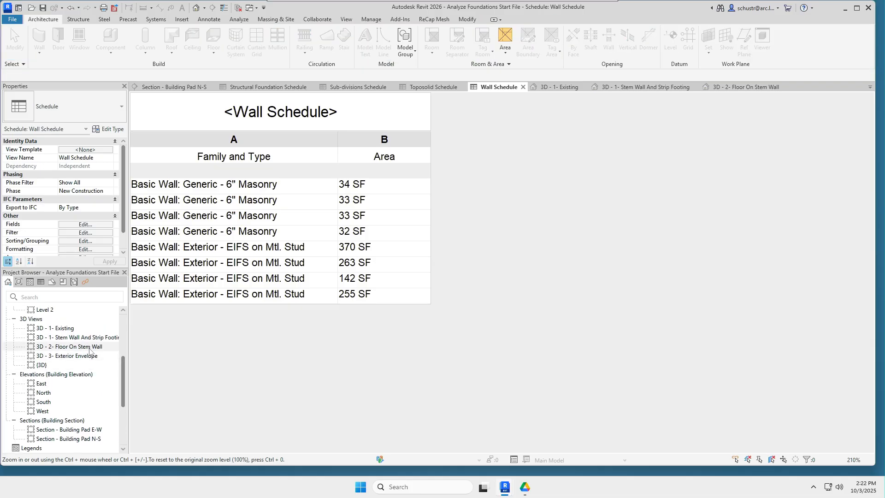
double_click(90, 349)
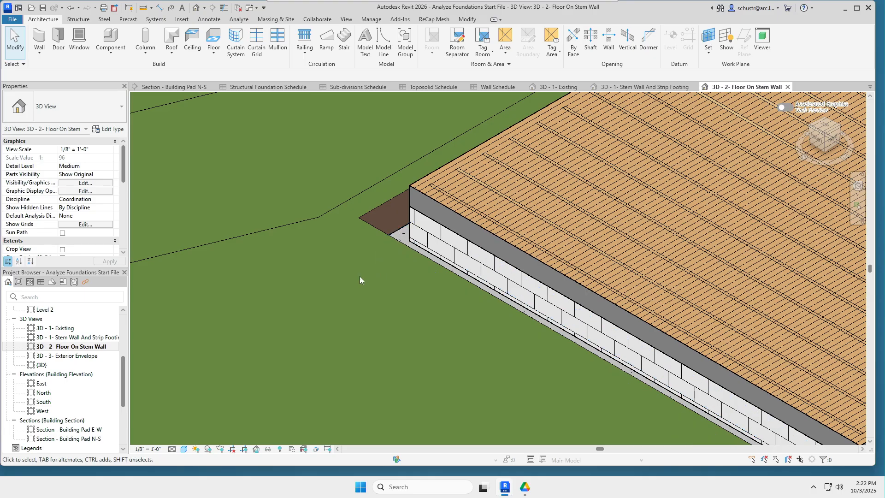
scroll(343, 301, "down", 5)
scroll(411, 317, "up", 4)
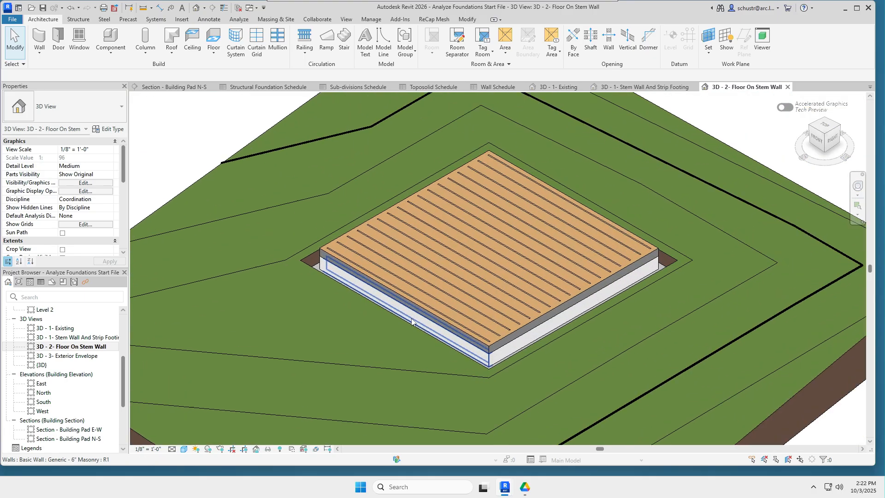
scroll(461, 343, "up", 1)
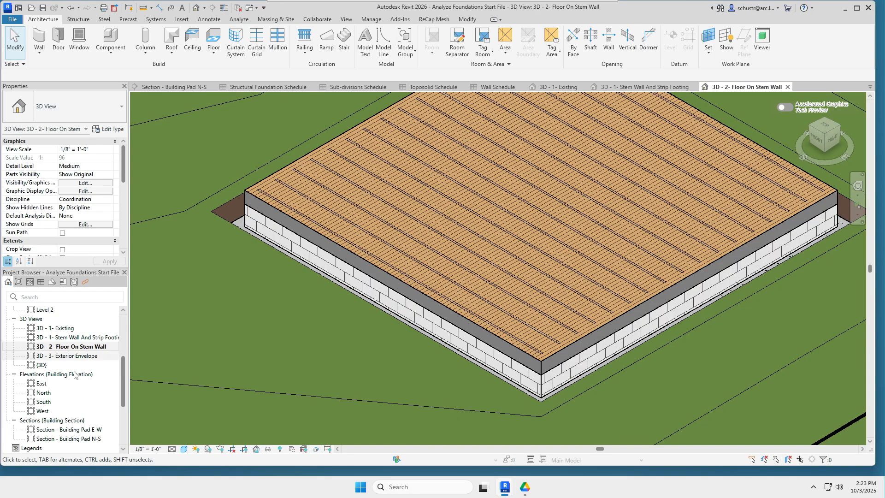
Reopen the Structural Foundation Schedule and check the Volume column for the 24" x 12" bearing footings
scroll(77, 375, "down", 1)
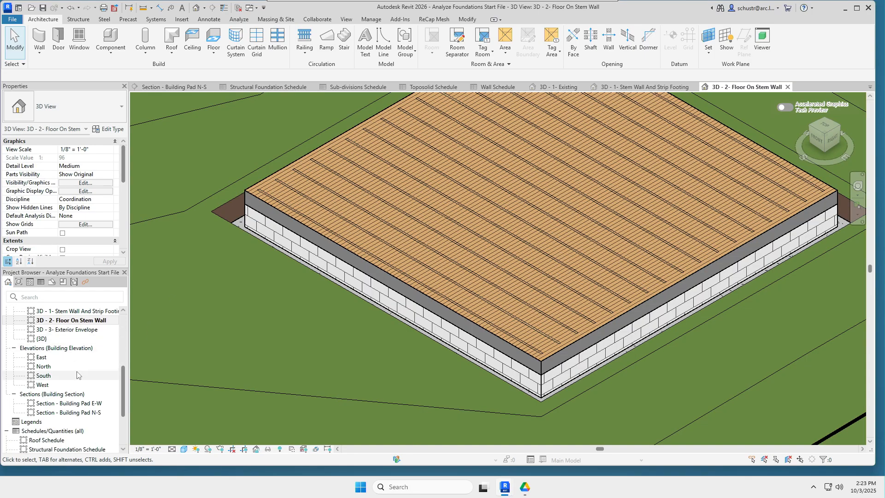
scroll(77, 375, "down", 2)
scroll(64, 410, "down", 1)
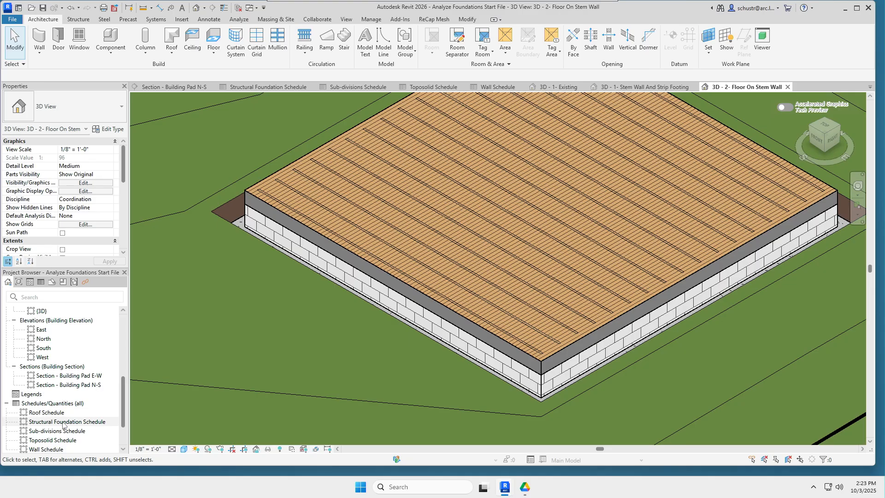
double_click(63, 424)
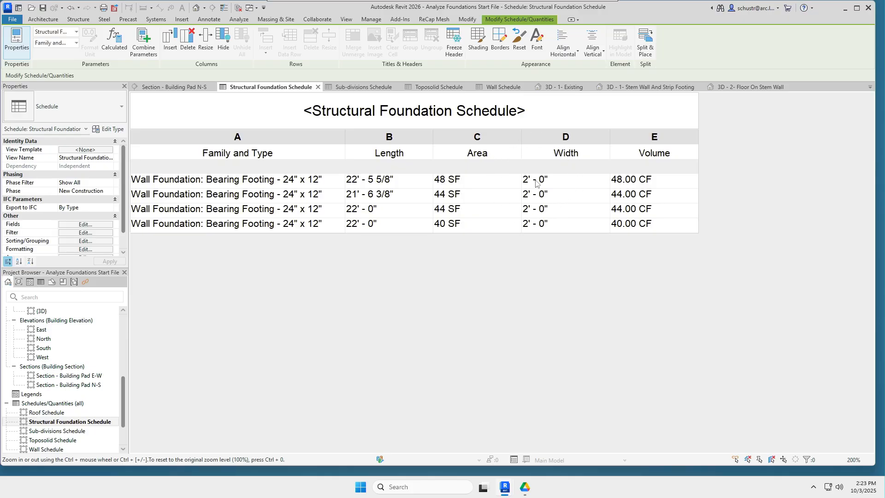
left_click(638, 182)
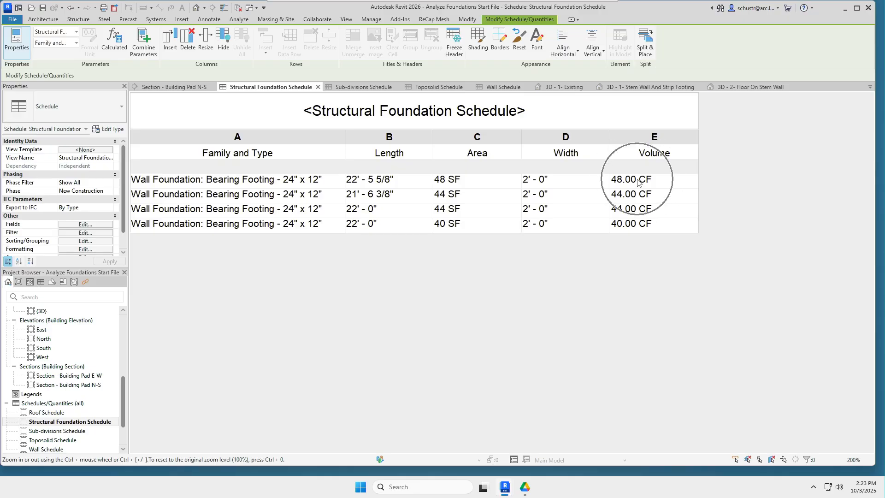
left_click(638, 182)
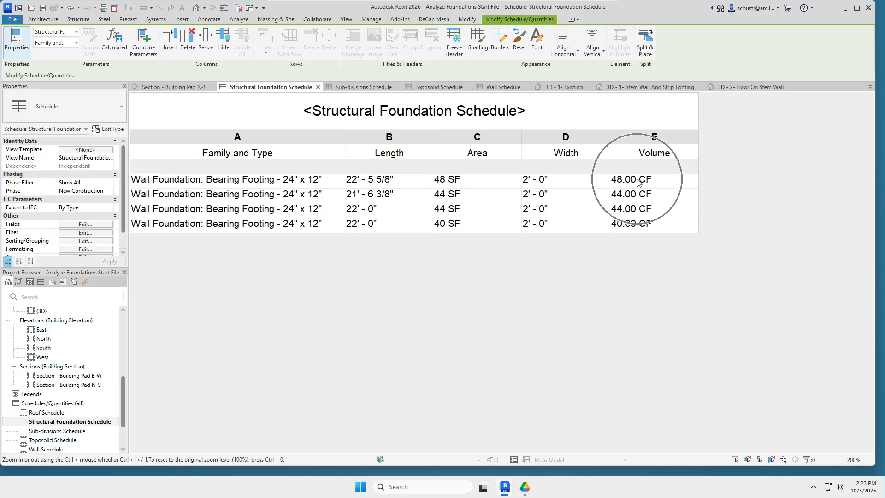
Open the Wall Schedule and select the Area values of the four Generic - 6" Masonry walls for review
left_click(48, 449)
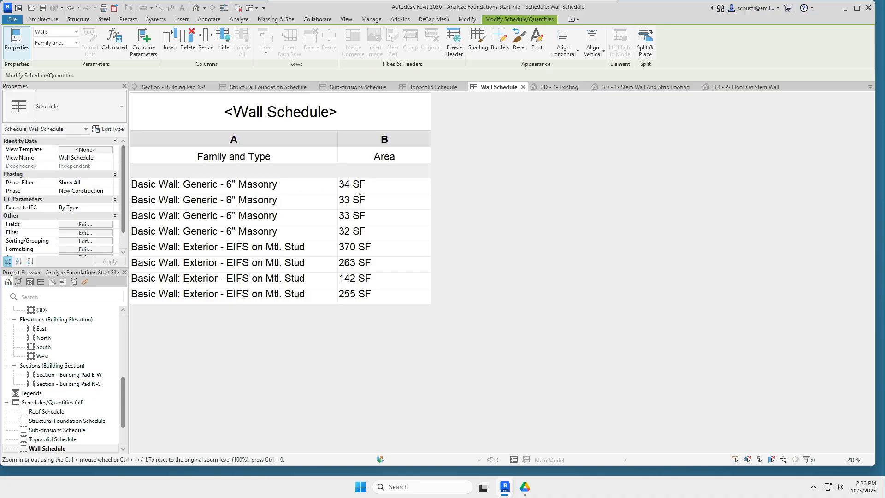
left_click(358, 226)
left_click(356, 187)
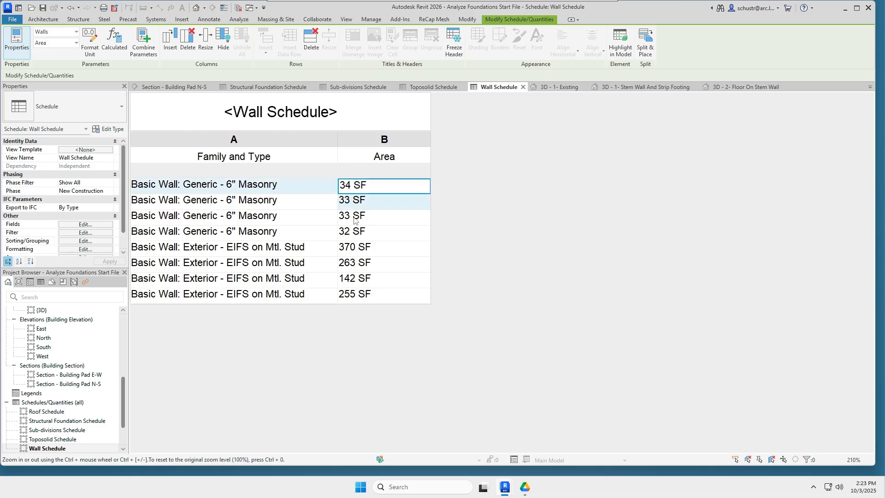
left_click_drag(354, 220, 355, 231)
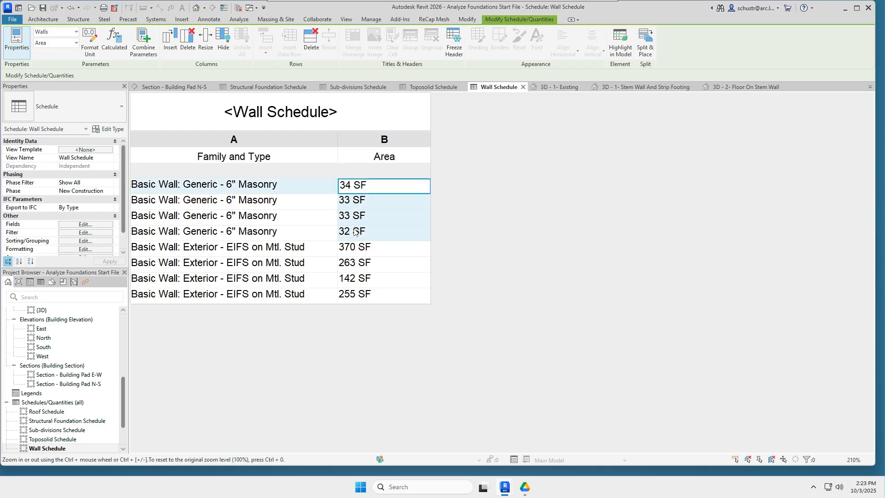
left_click(381, 153)
left_click(381, 155)
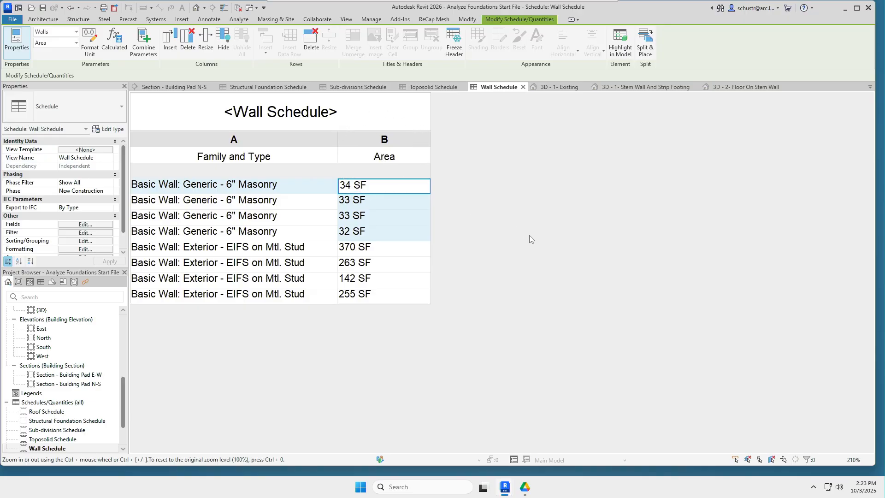